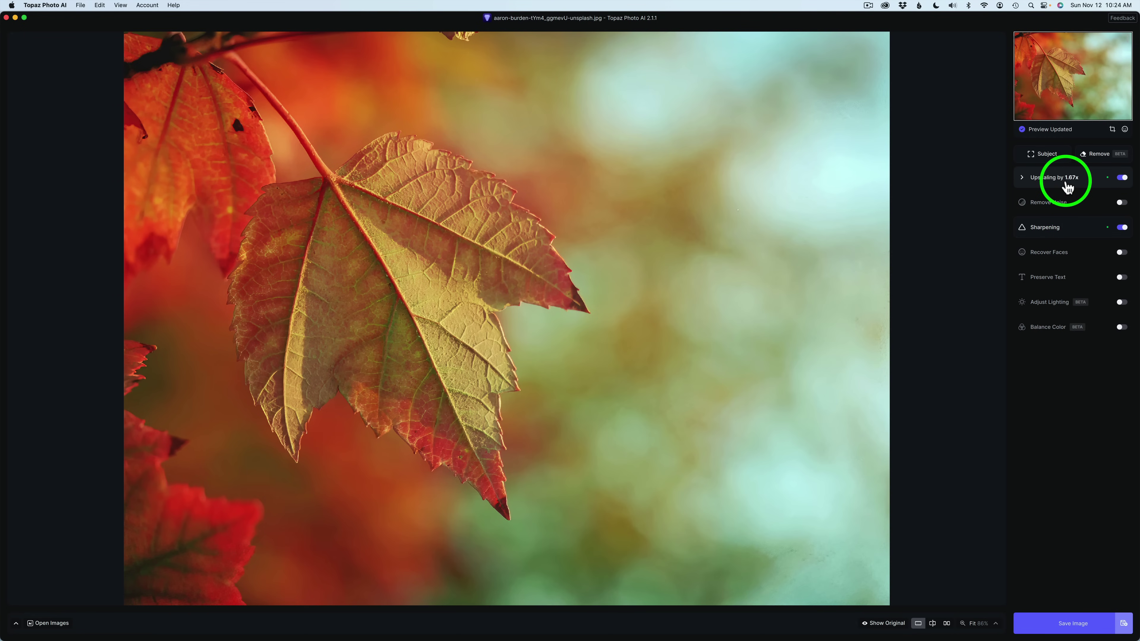
Step: Toggle face selection, then turn in-app model downloads off and back on in preferences
{"action": "left_click", "coordinate": [1124, 130]}
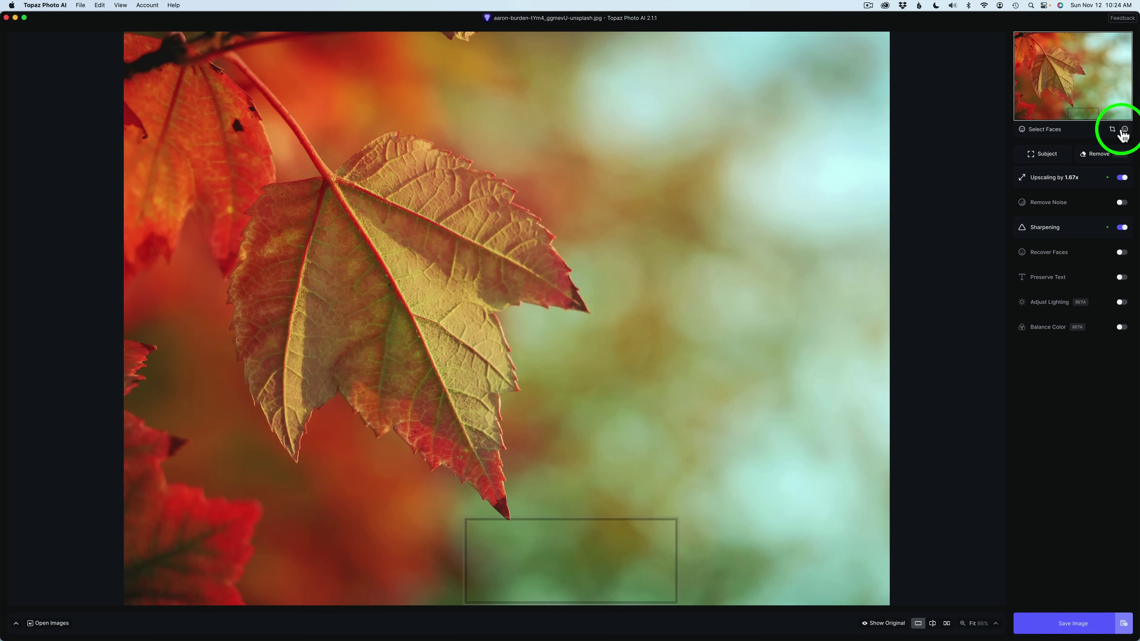
{"action": "left_click", "coordinate": [1124, 131]}
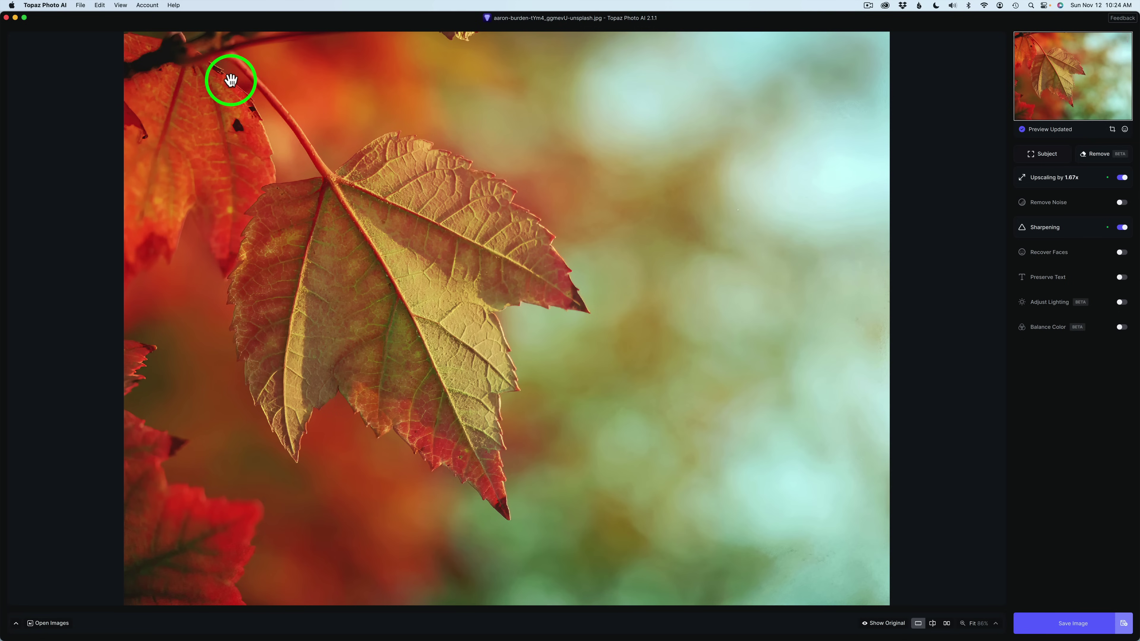
{"action": "left_click", "coordinate": [47, 6]}
{"action": "left_click", "coordinate": [60, 34]}
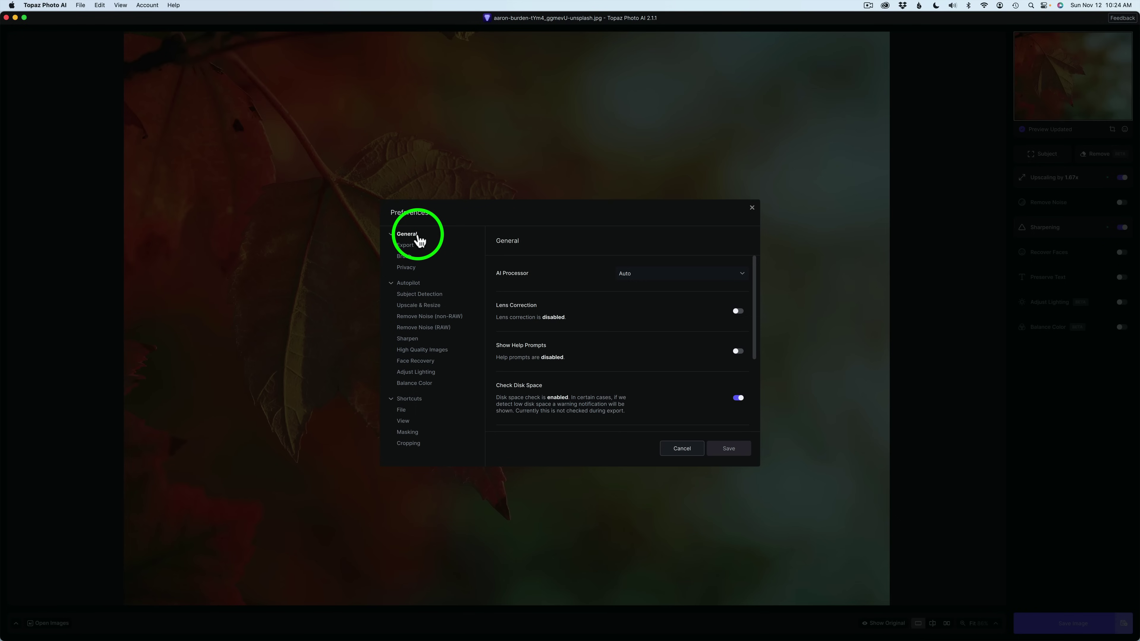
{"action": "scroll", "coordinate": [617, 340], "scroll_direction": "down", "scroll_amount": 2}
{"action": "scroll", "coordinate": [617, 340], "scroll_direction": "down", "scroll_amount": 4}
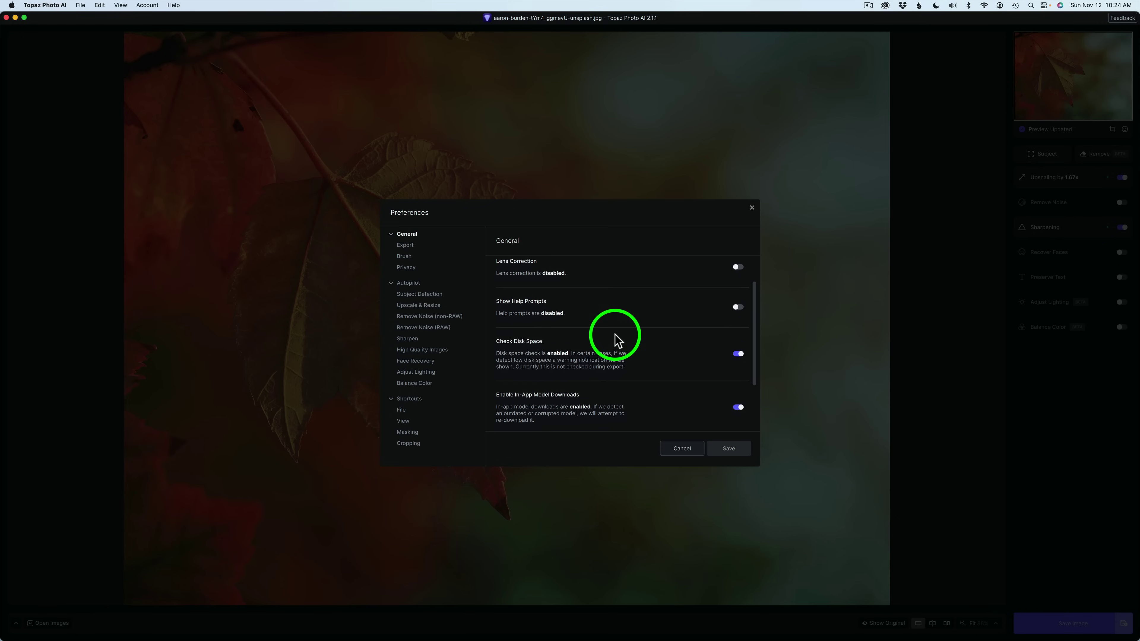
{"action": "scroll", "coordinate": [616, 340], "scroll_direction": "down", "scroll_amount": 1}
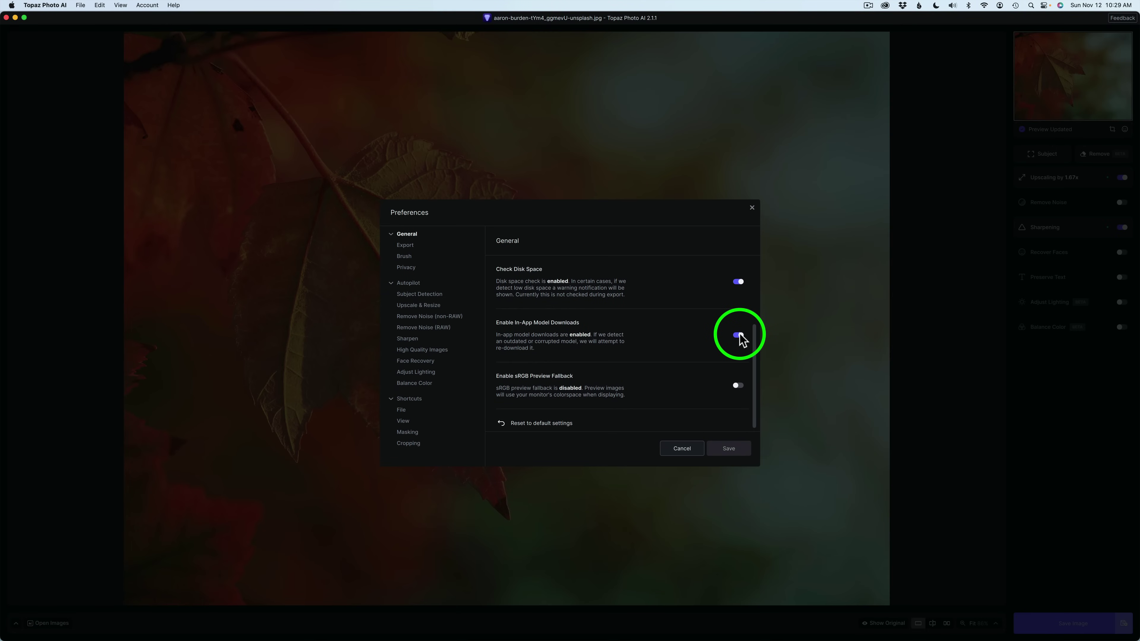
{"action": "left_click", "coordinate": [740, 334]}
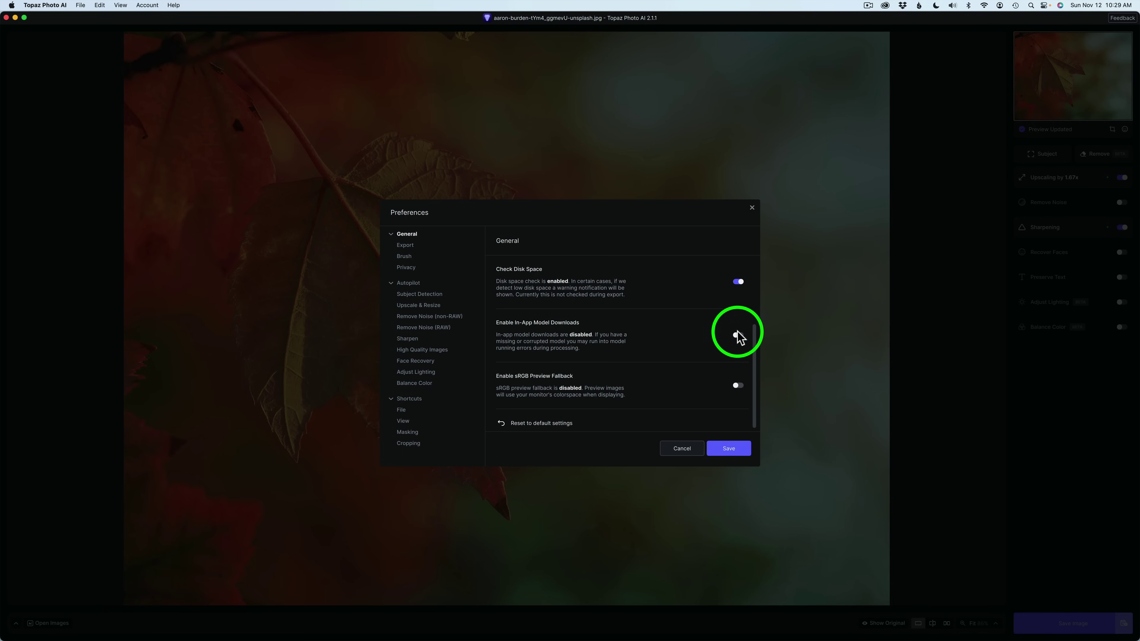
{"action": "left_click", "coordinate": [739, 335]}
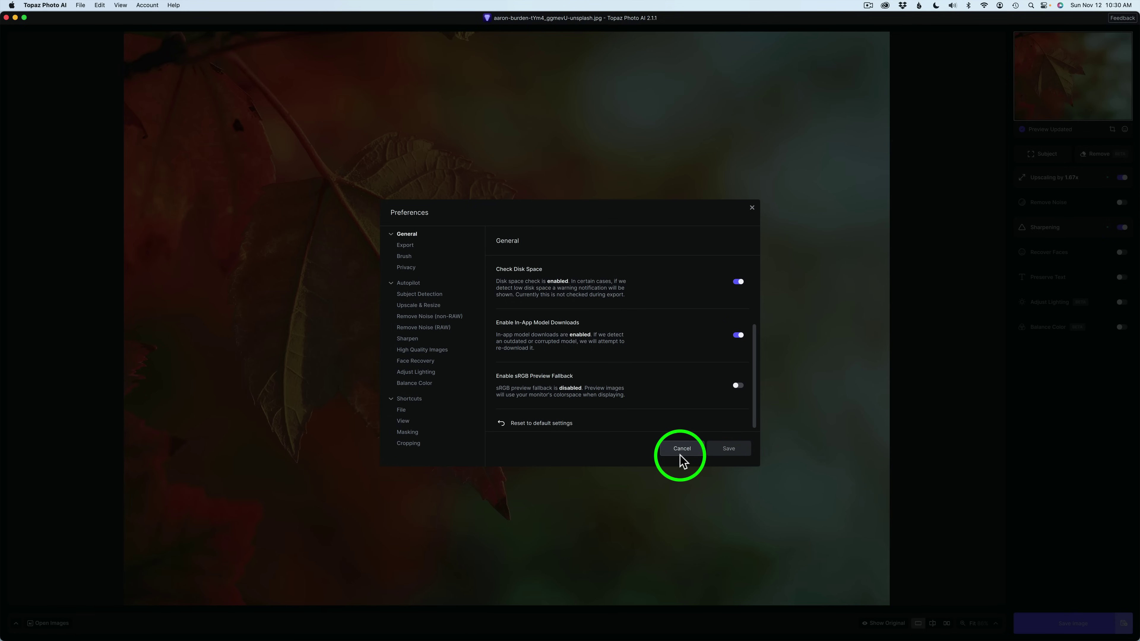
Step: Close preferences without saving and brush a Remove mask over the red leaf at the left edge
{"action": "left_click", "coordinate": [796, 338]}
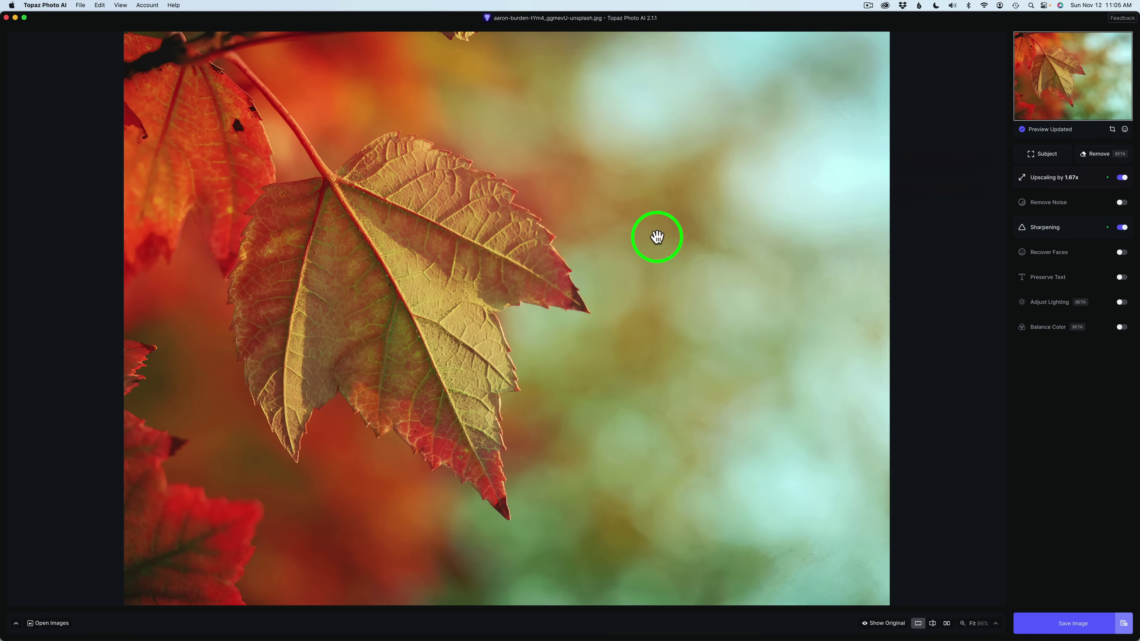
{"action": "left_click", "coordinate": [1098, 155]}
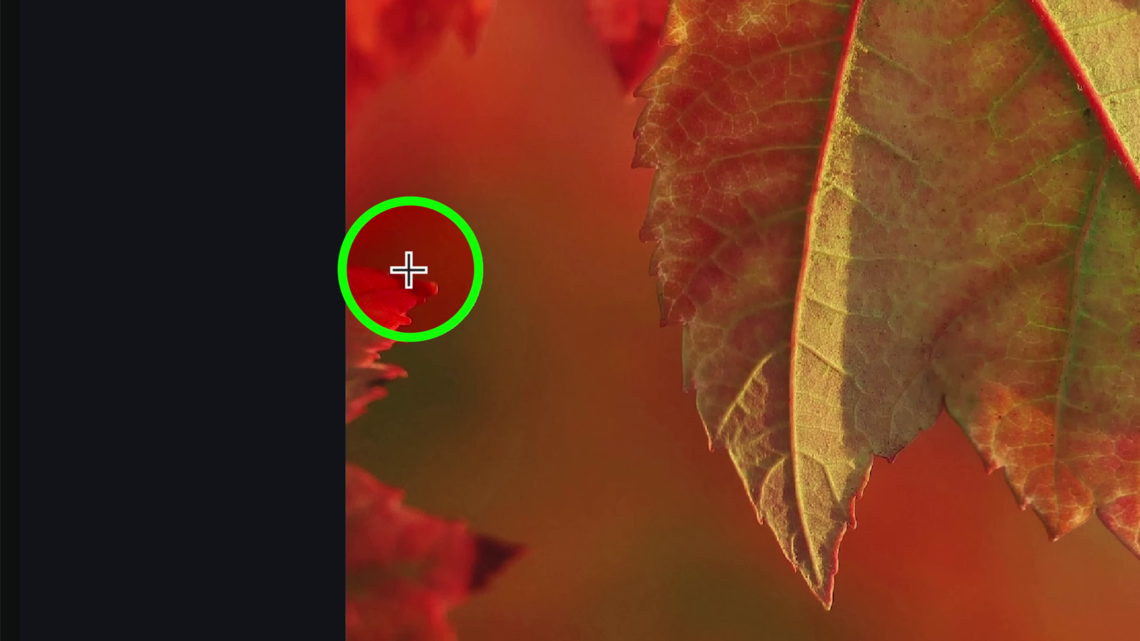
{"action": "mouse_move", "coordinate": [407, 270]}
{"action": "left_mouse_down"}
{"action": "mouse_move", "coordinate": [297, 292]}
{"action": "mouse_move", "coordinate": [384, 292]}
{"action": "mouse_move", "coordinate": [340, 300]}
{"action": "mouse_move", "coordinate": [370, 307]}
{"action": "mouse_move", "coordinate": [330, 314]}
{"action": "mouse_move", "coordinate": [376, 327]}
{"action": "mouse_move", "coordinate": [337, 362]}
{"action": "mouse_move", "coordinate": [344, 372]}
{"action": "mouse_move", "coordinate": [360, 359]}
{"action": "mouse_move", "coordinate": [360, 385]}
{"action": "mouse_move", "coordinate": [396, 338]}
{"action": "mouse_move", "coordinate": [360, 328]}
{"action": "left_mouse_up"}
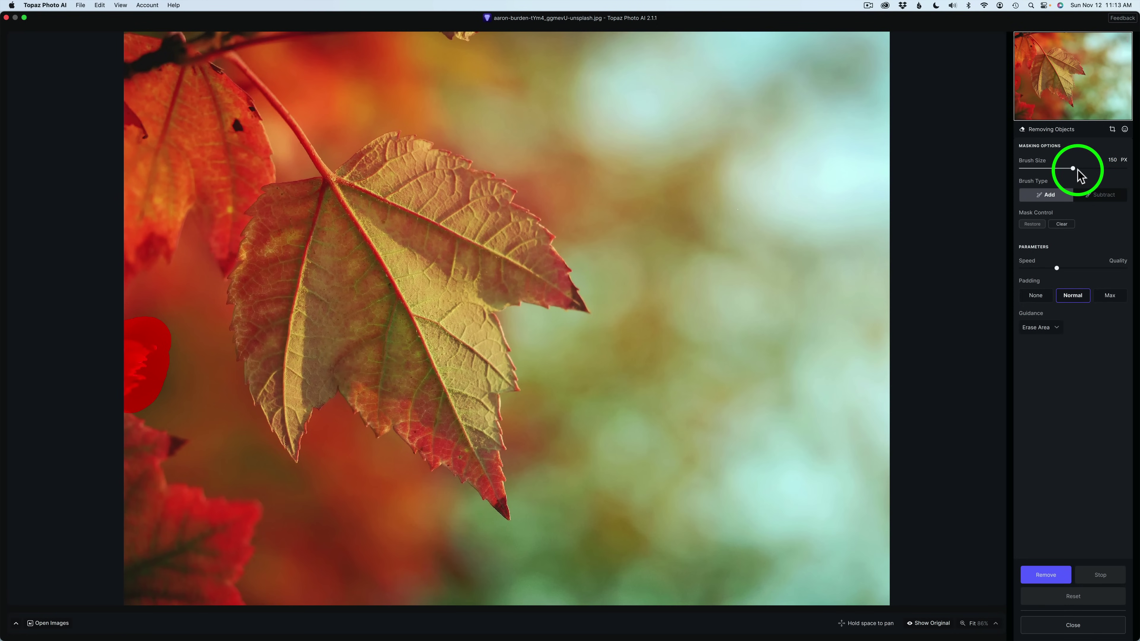
Step: With a larger brush, mask the lower-left red leaves, then shrink the brush to 170 px
{"action": "left_click_drag", "start_coordinate": [1073, 168], "coordinate": [1133, 170]}
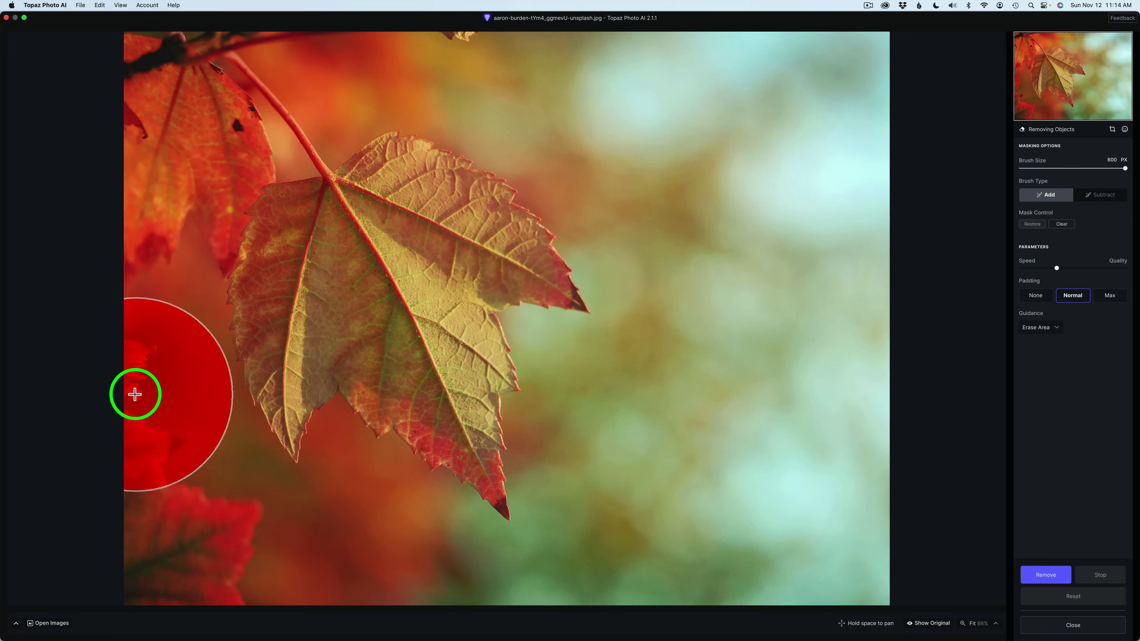
{"action": "left_click", "coordinate": [135, 394]}
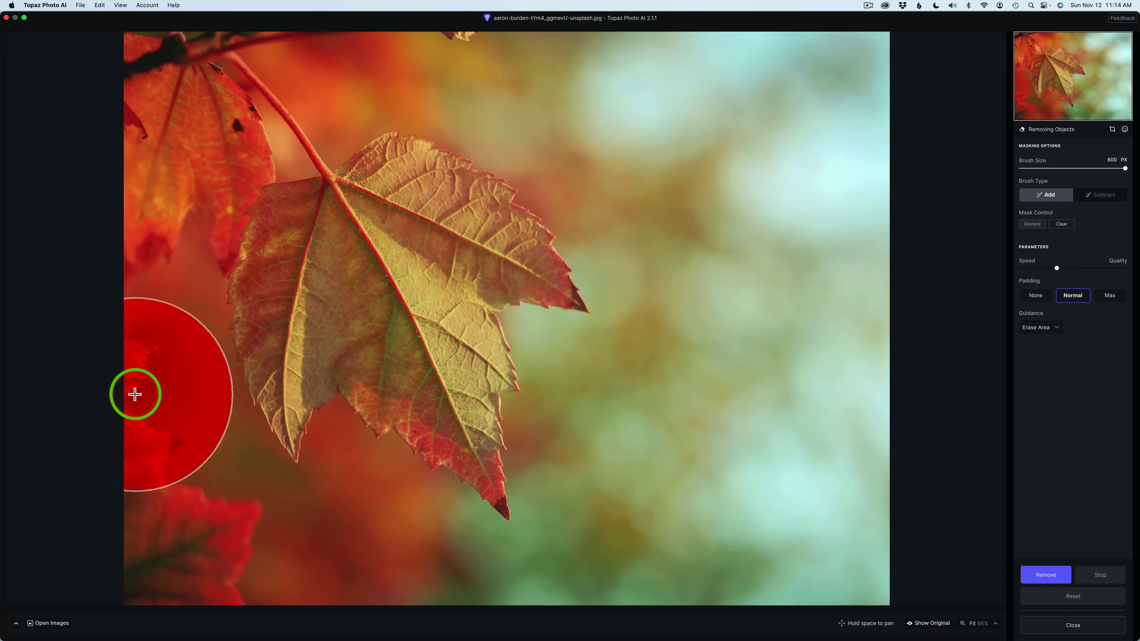
{"action": "left_click", "coordinate": [195, 536]}
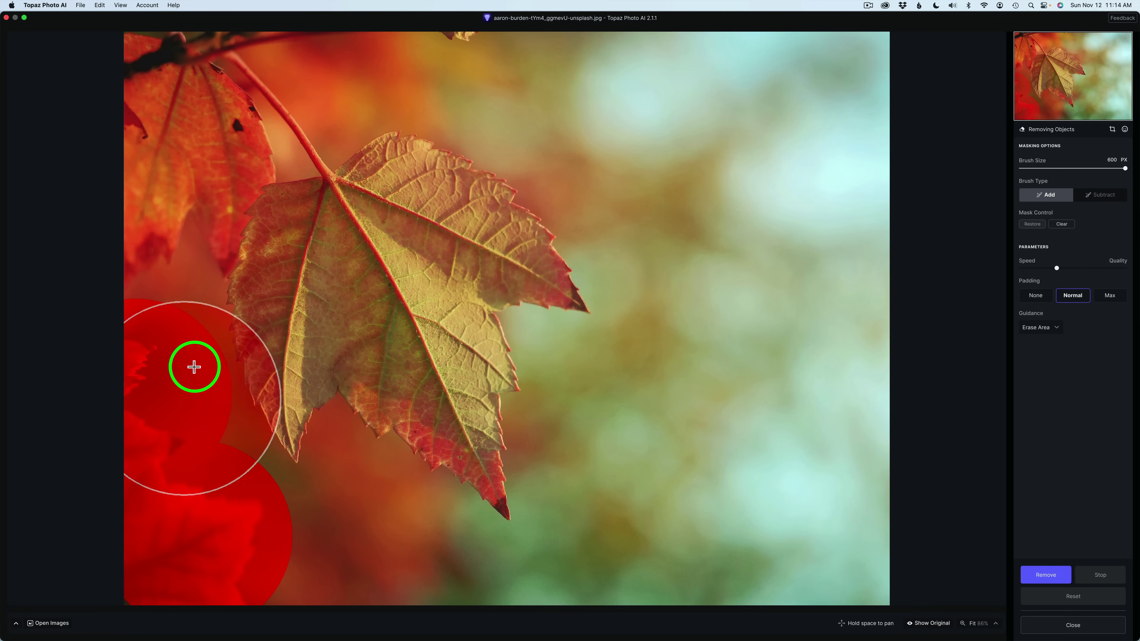
{"action": "key", "text": "bracketleft"}
{"action": "key", "text": "bracketleft"}
{"action": "key", "text": "bracketleft"}
{"action": "key", "text": "bracketleft"}
{"action": "key", "text": "bracketleft"}
{"action": "key", "text": "bracketleft"}
{"action": "key", "text": "bracketleft"}
{"action": "key", "text": "bracketleft"}
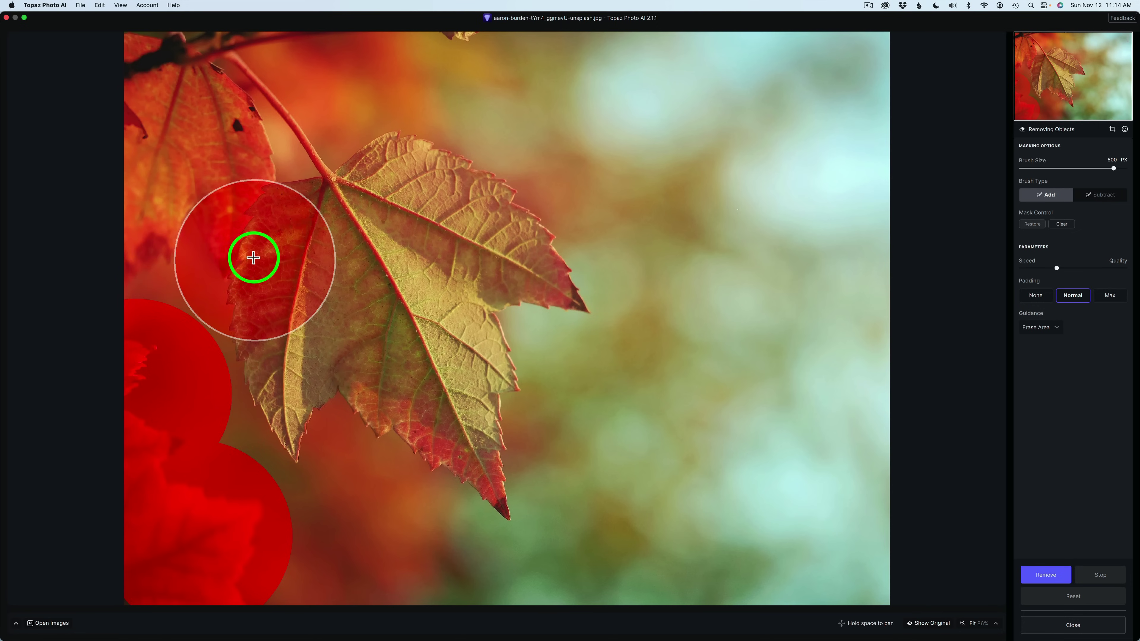
{"action": "key", "text": "bracketleft"}
{"action": "key", "text": "bracketleft"}
{"action": "key", "text": "bracketleft"}
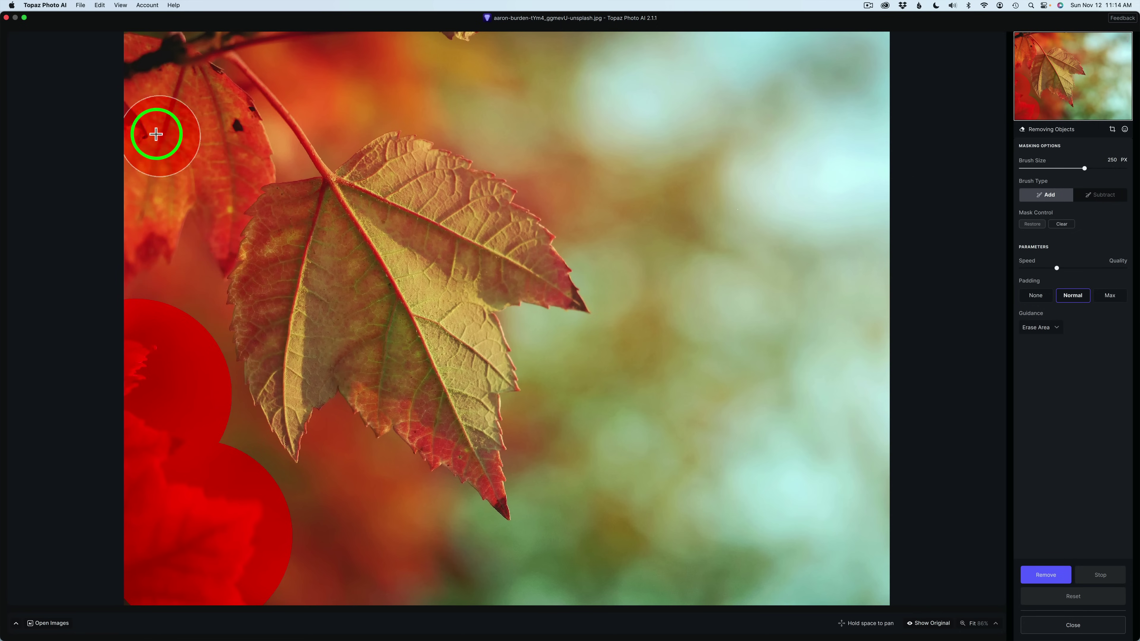
{"action": "key", "text": "bracketleft"}
{"action": "key", "text": "bracketleft"}
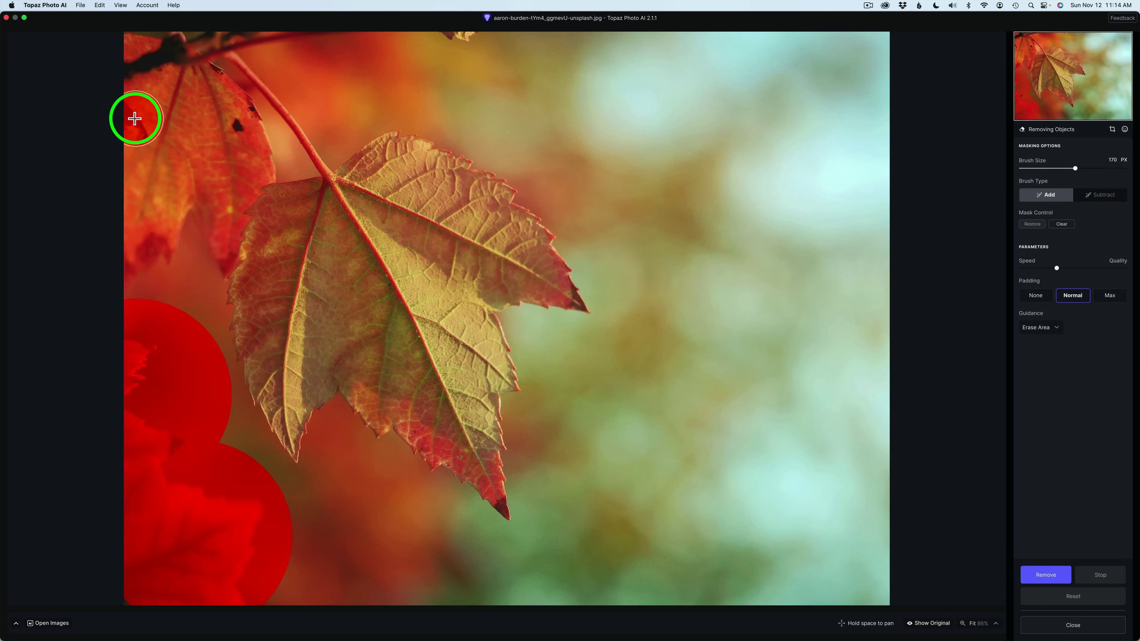
Step: Mask the top-left red leaf, shrink the brush to 65 px, and dab two spots near the stem
{"action": "left_click", "coordinate": [136, 120]}
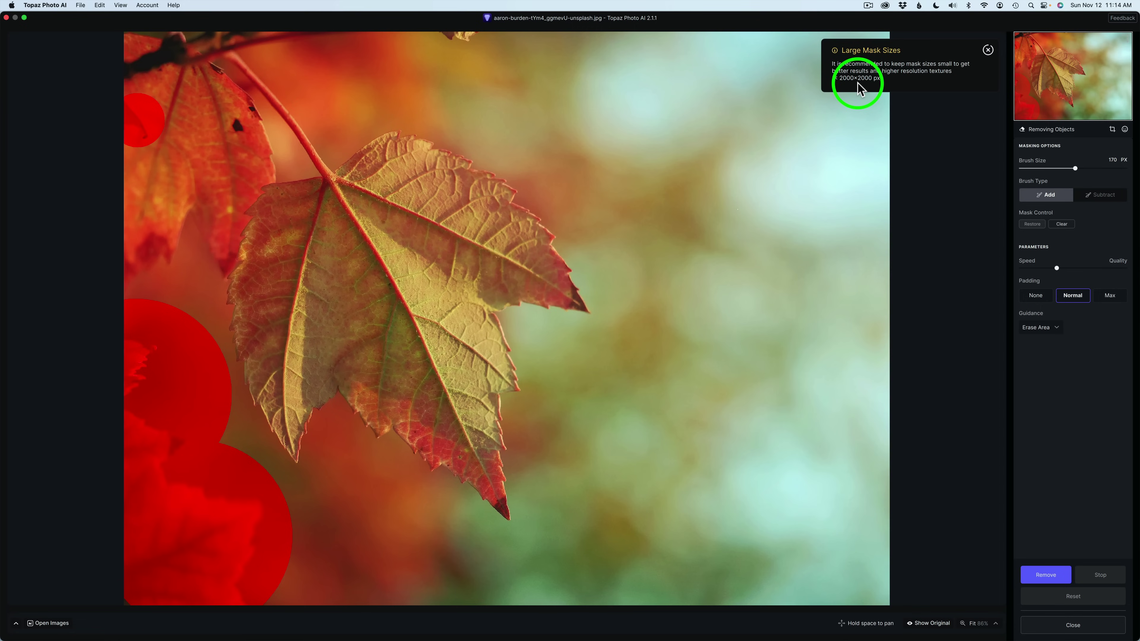
{"action": "left_click", "coordinate": [710, 118]}
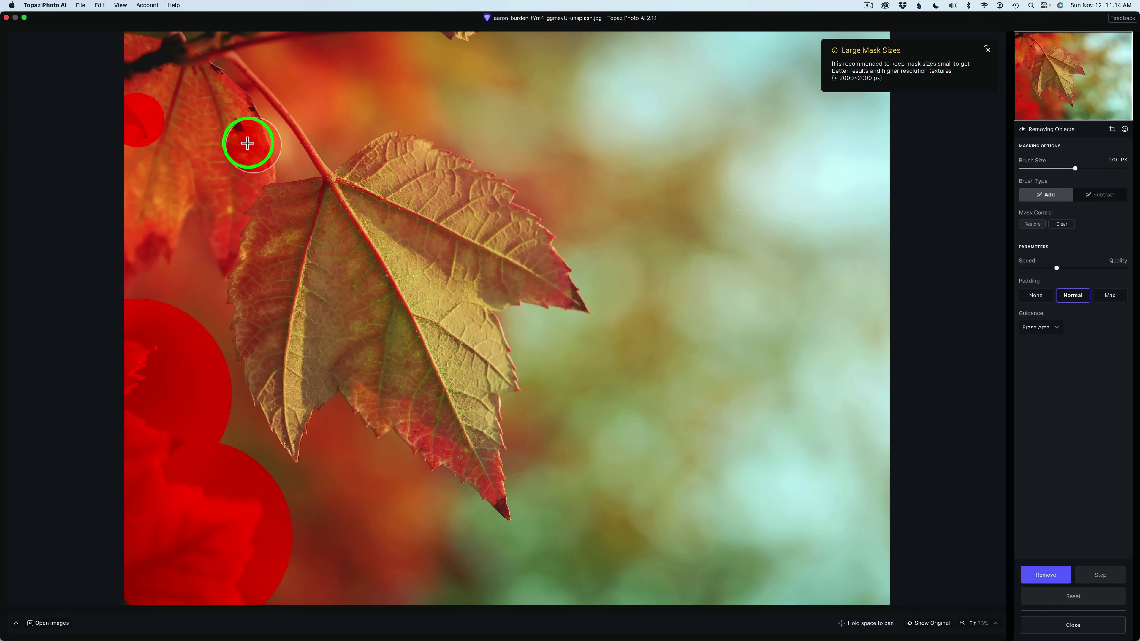
{"action": "key", "text": "bracketleft"}
{"action": "key", "text": "bracketleft"}
{"action": "key", "text": "bracketleft"}
{"action": "key", "text": "bracketleft"}
{"action": "key", "text": "bracketleft"}
{"action": "key", "text": "bracketleft"}
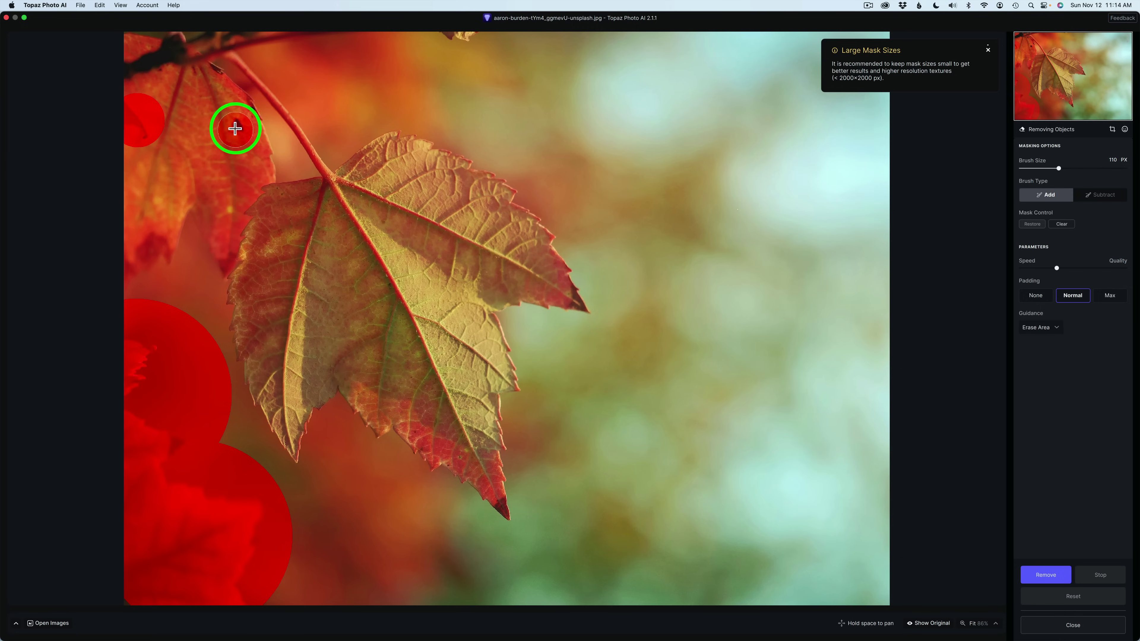
{"action": "key", "text": "bracketleft"}
{"action": "key", "text": "bracketleft"}
{"action": "key", "text": "bracketleft"}
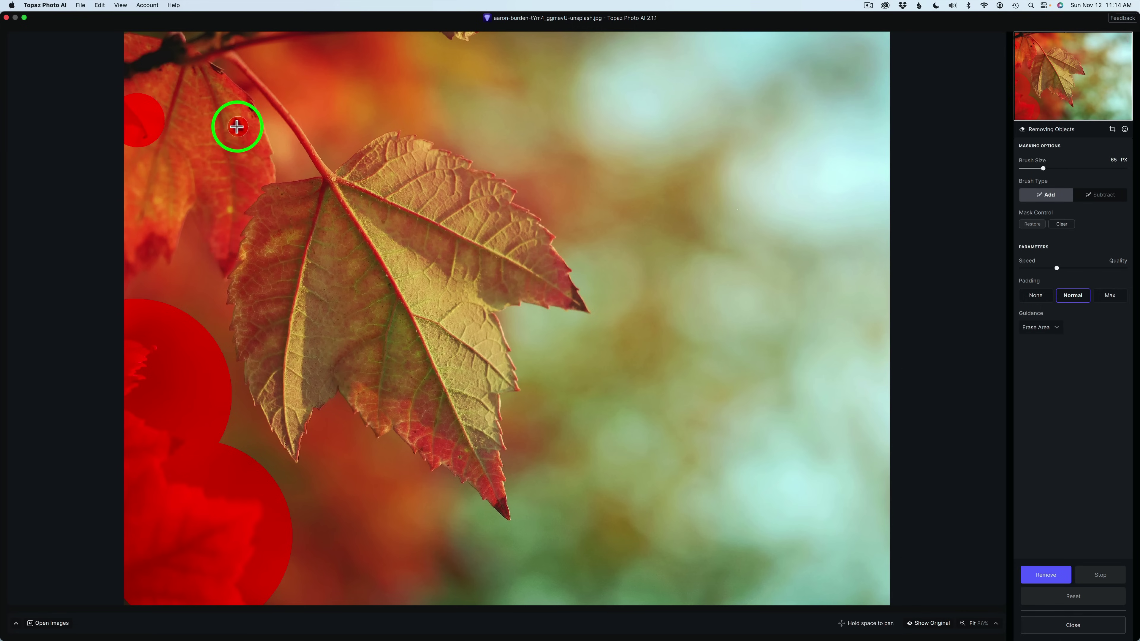
{"action": "left_click", "coordinate": [244, 111]}
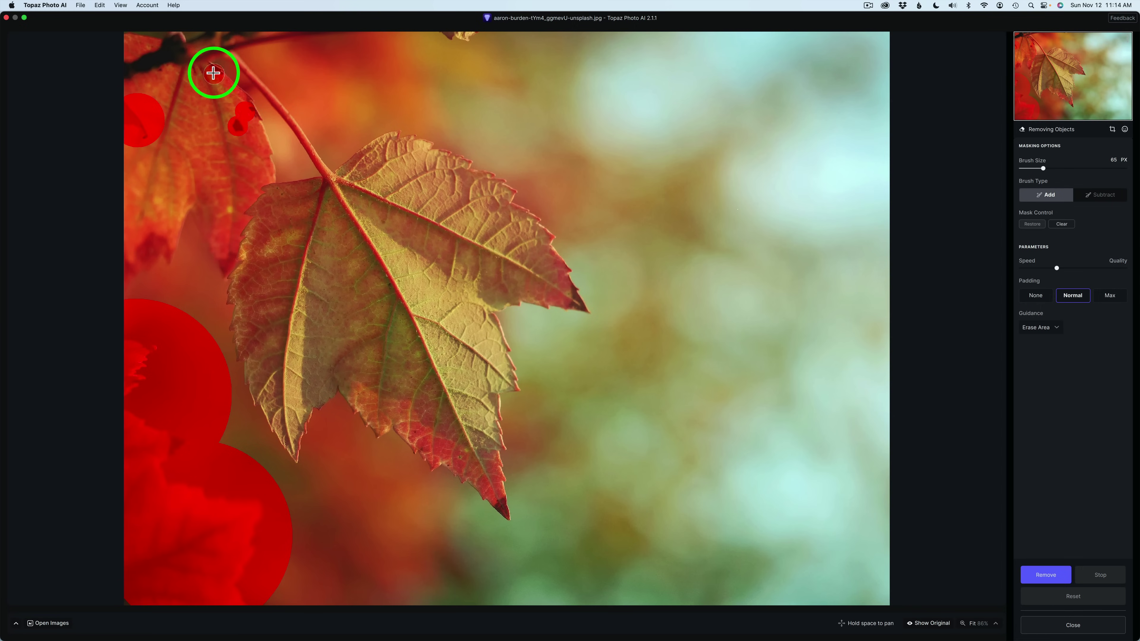
{"action": "left_click", "coordinate": [211, 72]}
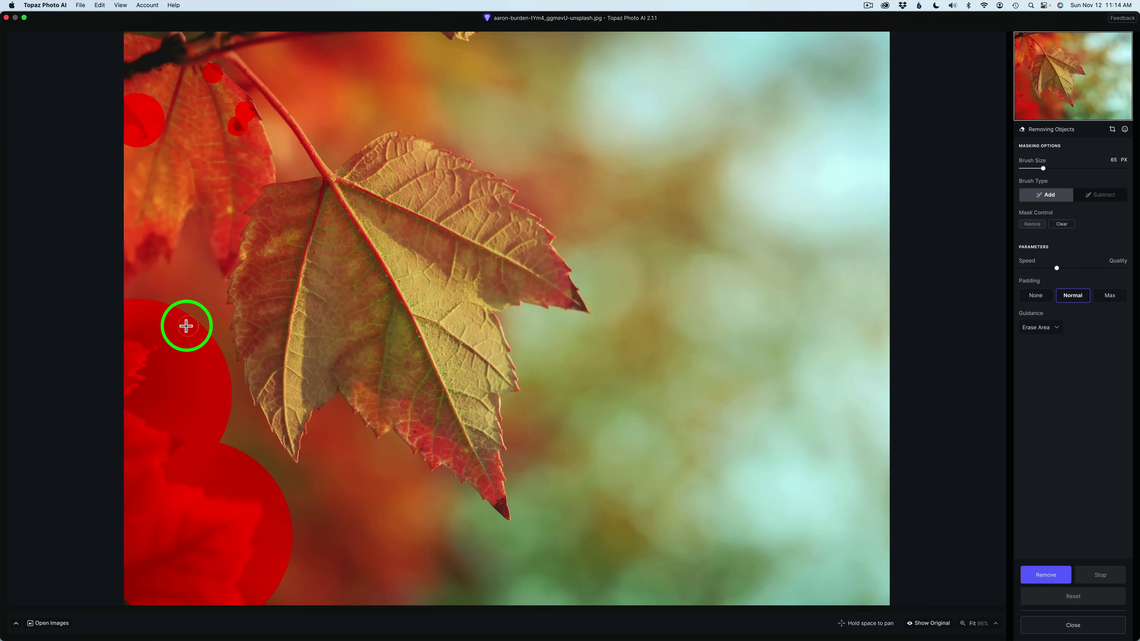
Step: Switch the brush to Subtract at 80 px and erase the top of the left-edge mask
{"action": "key", "text": "alt"}
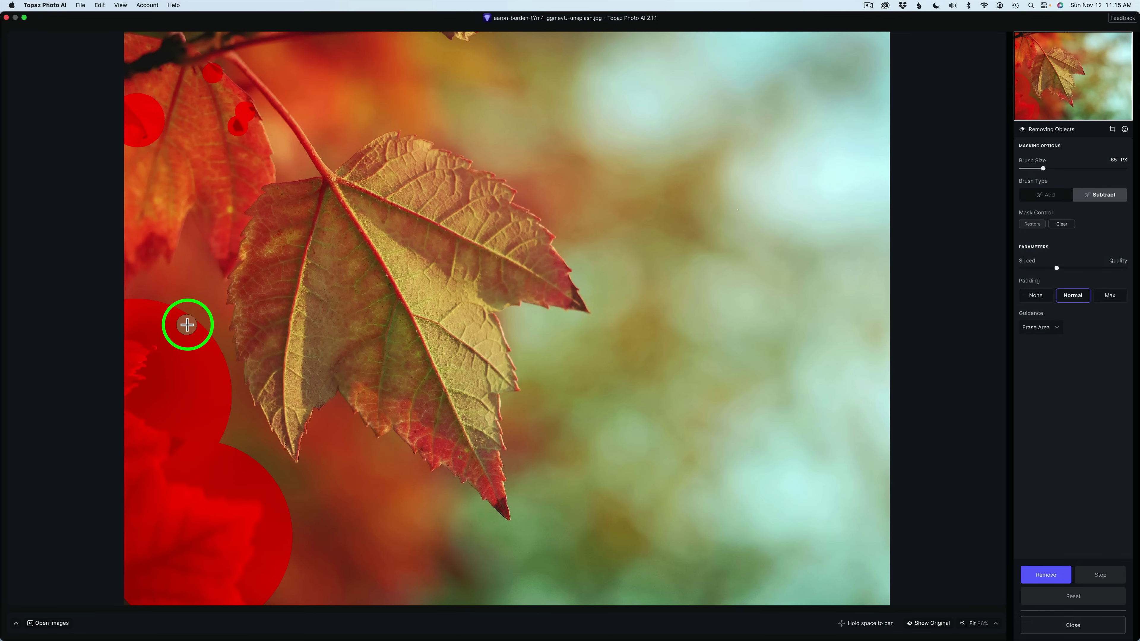
{"action": "key", "text": "bracketright"}
{"action": "key", "text": "bracketright"}
{"action": "key", "text": "bracketright"}
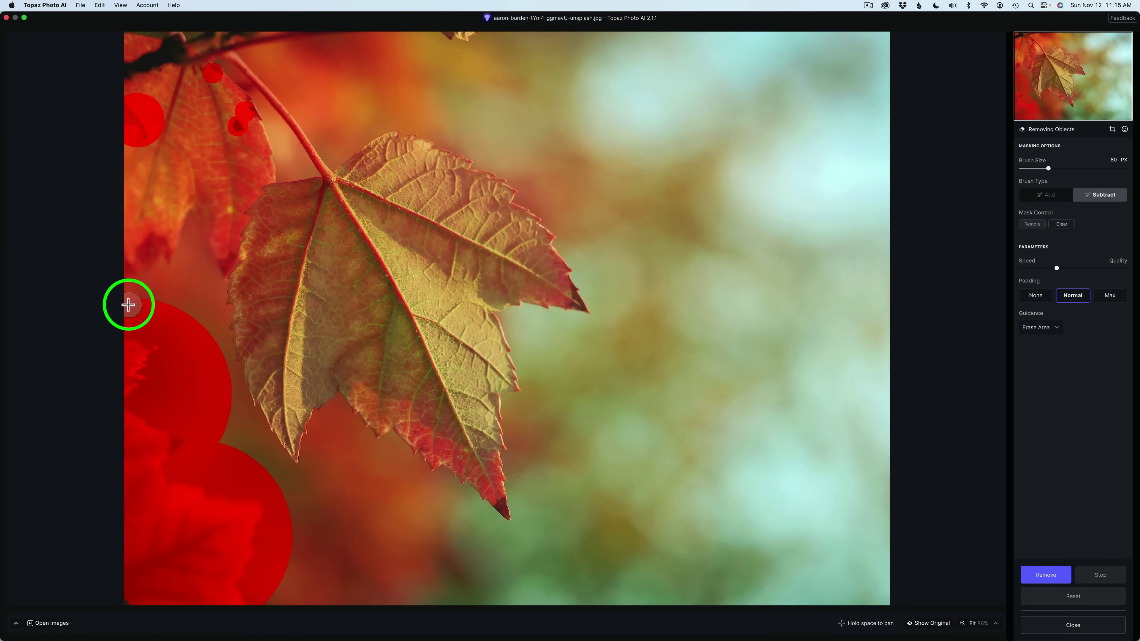
{"action": "mouse_move", "coordinate": [126, 304]}
{"action": "left_mouse_down"}
{"action": "mouse_move", "coordinate": [197, 332]}
{"action": "mouse_move", "coordinate": [211, 370]}
{"action": "mouse_move", "coordinate": [215, 353]}
{"action": "mouse_move", "coordinate": [224, 436]}
{"action": "mouse_move", "coordinate": [212, 389]}
{"action": "left_mouse_up"}
{"action": "left_click", "coordinate": [1049, 195]}
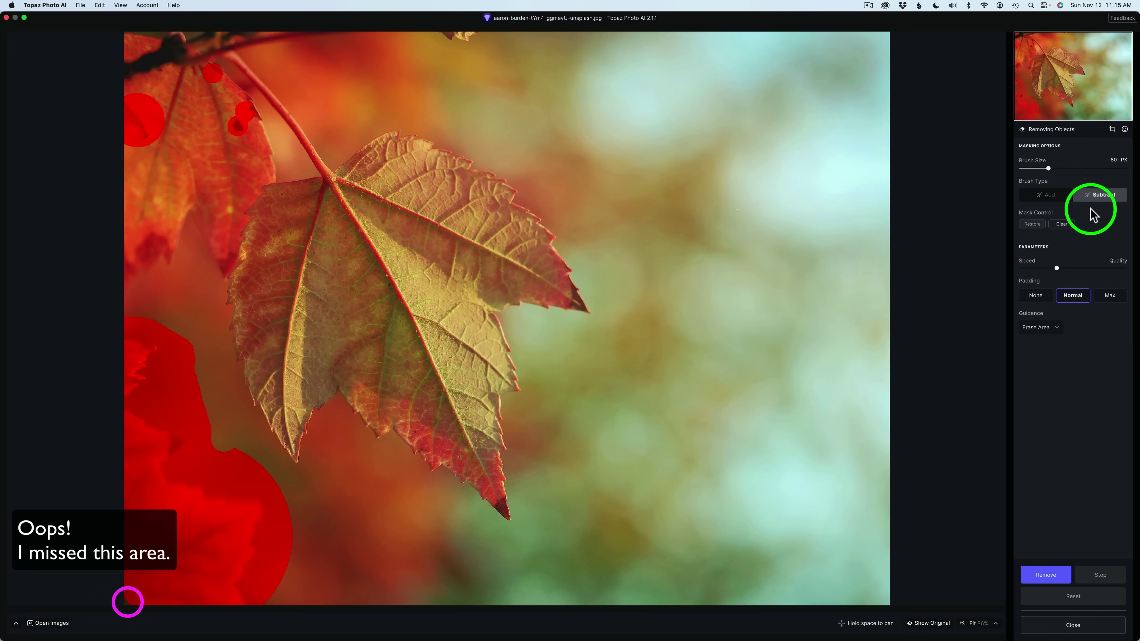
Step: Run Remove to erase the masked red leaves along the lower left edge
{"action": "left_click", "coordinate": [1054, 578]}
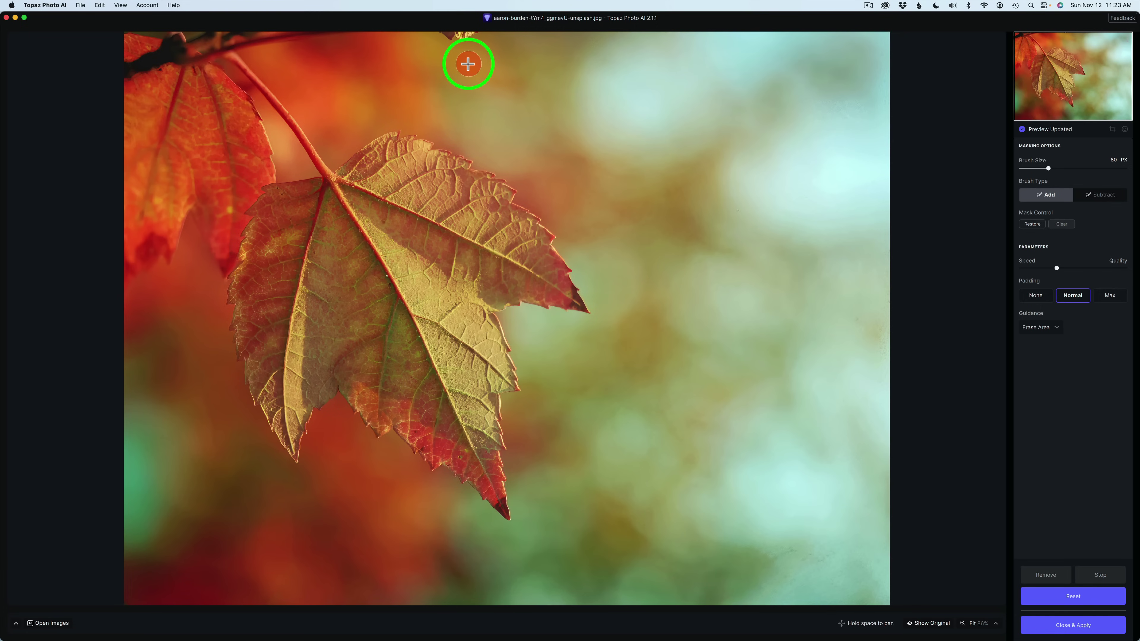
Step: Mask the leaf fragment at the top edge, redoing the stroke once, and remove it
{"action": "mouse_move", "coordinate": [479, 36]}
{"action": "left_mouse_down"}
{"action": "mouse_move", "coordinate": [419, 36]}
{"action": "mouse_move", "coordinate": [467, 38]}
{"action": "left_mouse_up"}
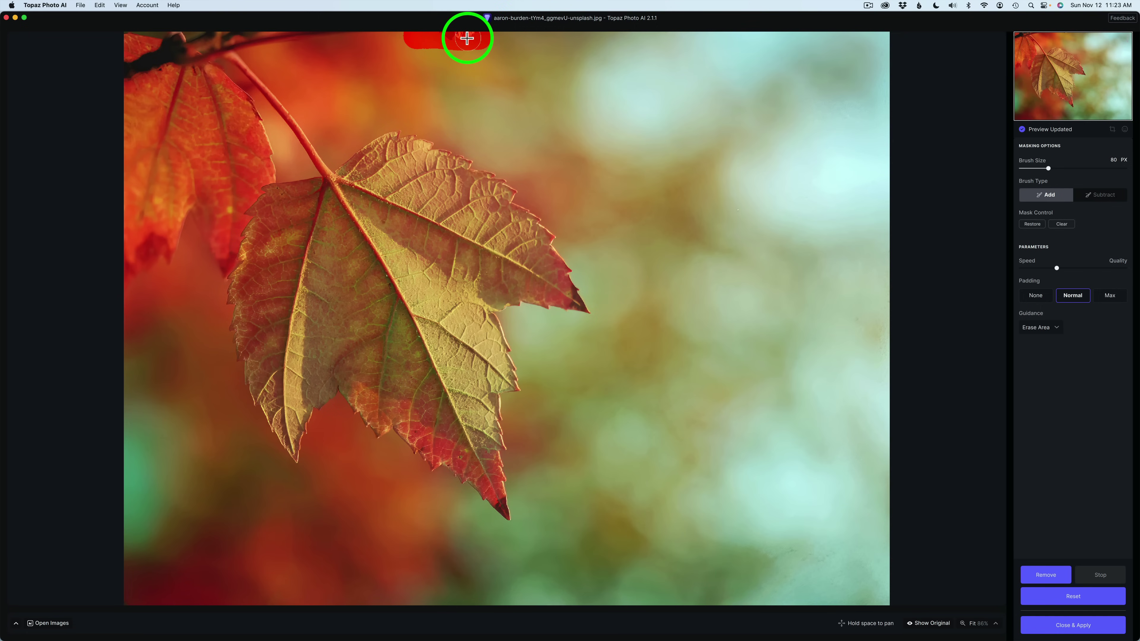
{"action": "key", "text": "super+z"}
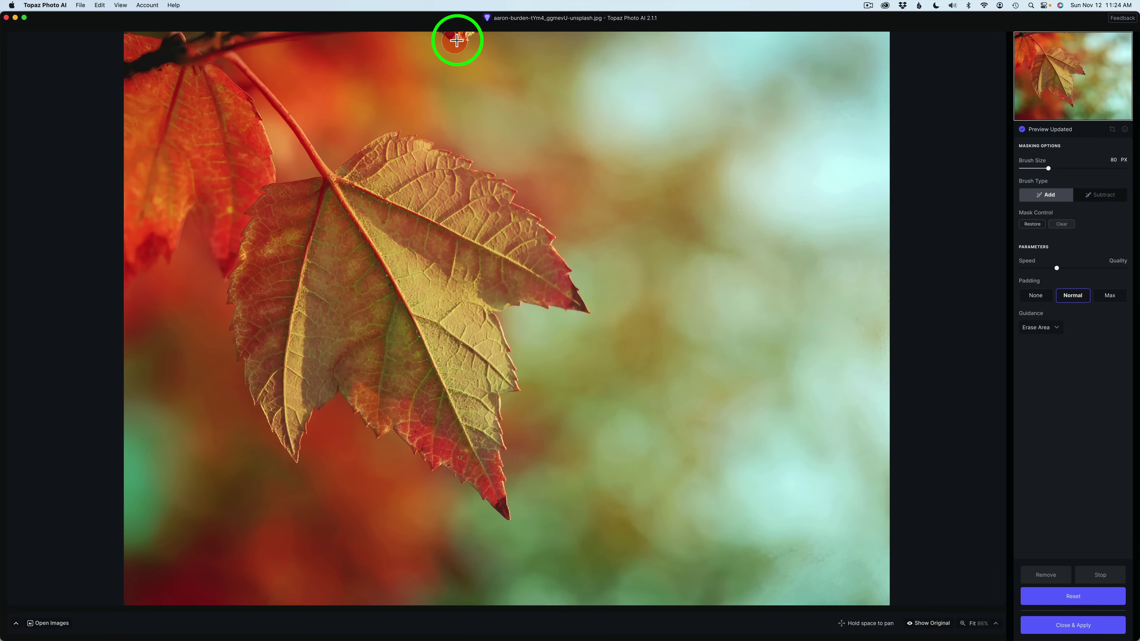
{"action": "mouse_move", "coordinate": [456, 40]}
{"action": "left_mouse_down"}
{"action": "mouse_move", "coordinate": [438, 35]}
{"action": "mouse_move", "coordinate": [475, 33]}
{"action": "left_mouse_up"}
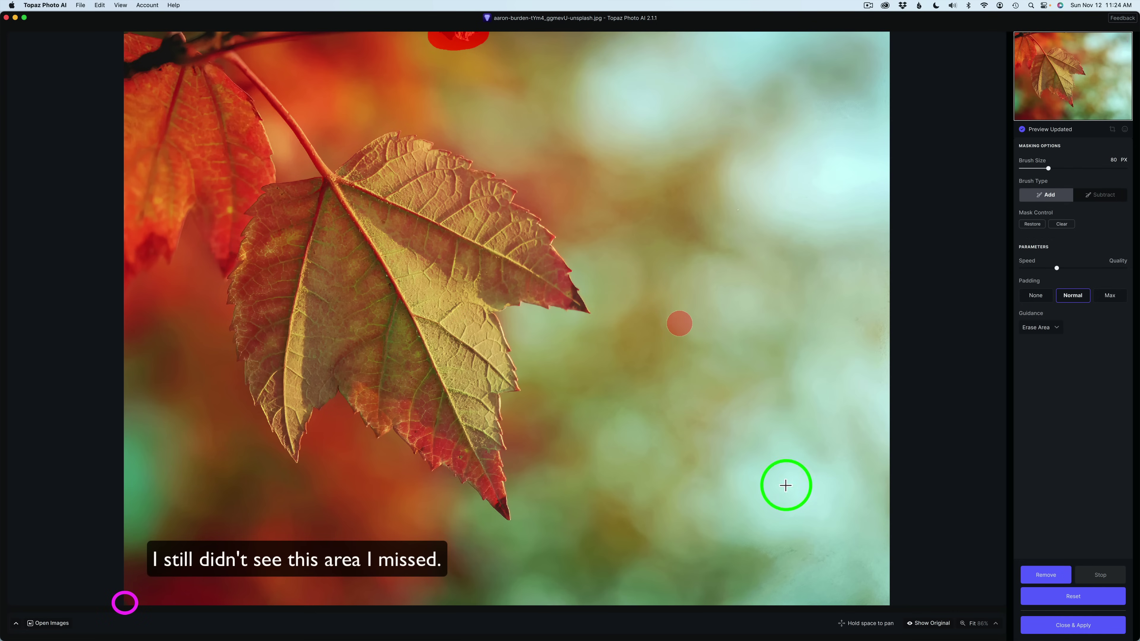
{"action": "left_click", "coordinate": [1046, 574]}
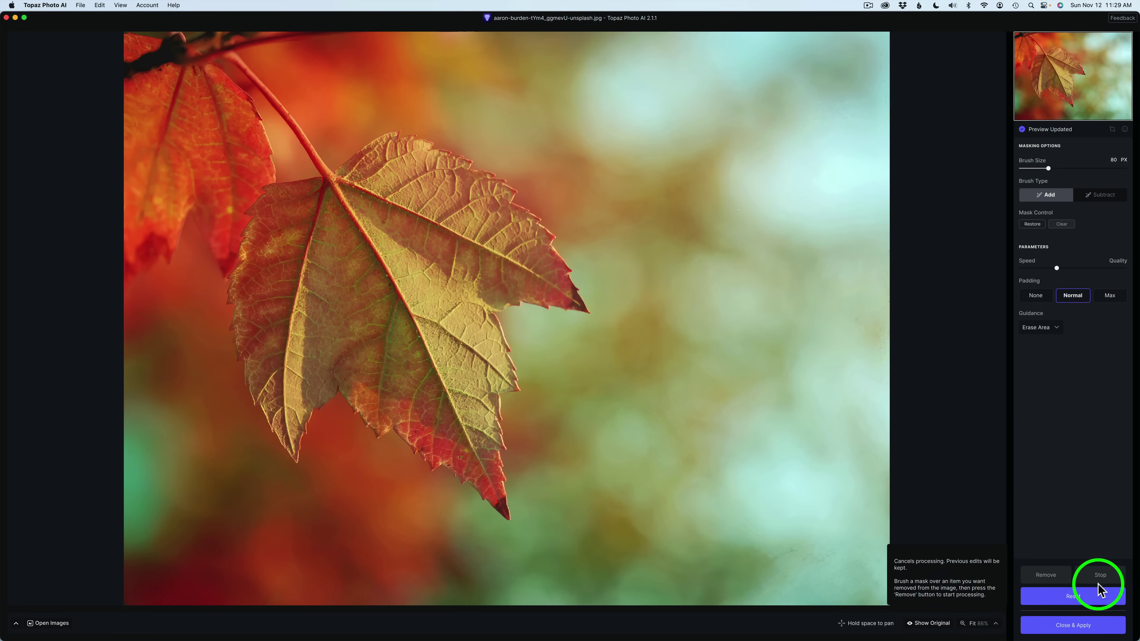
Step: Apply the object removal with Close & Apply
{"action": "left_click", "coordinate": [1080, 626]}
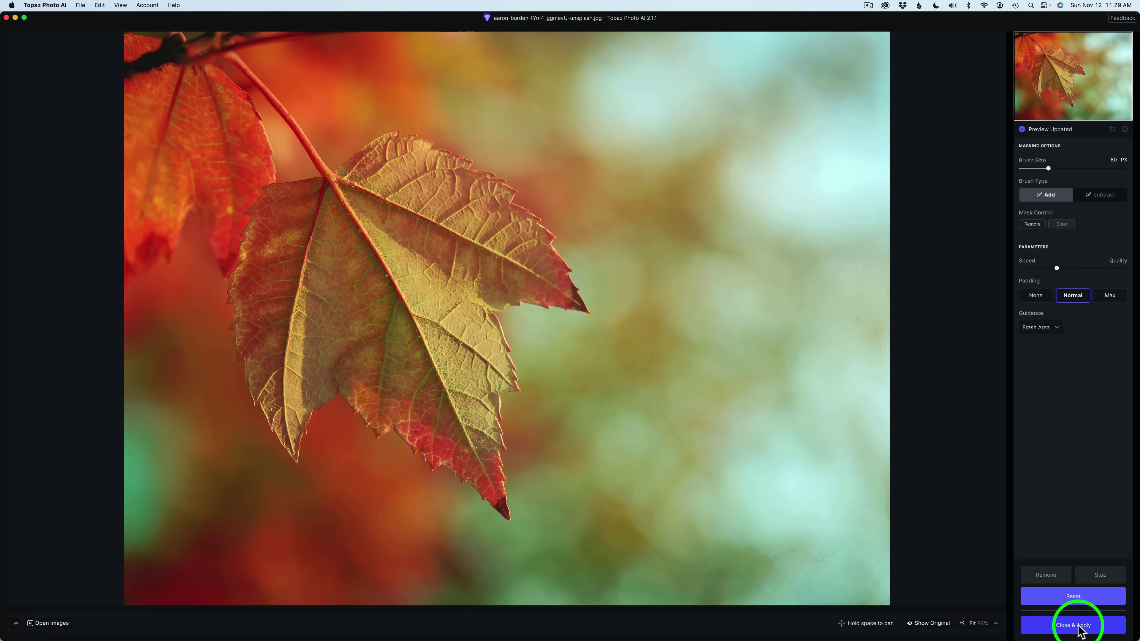